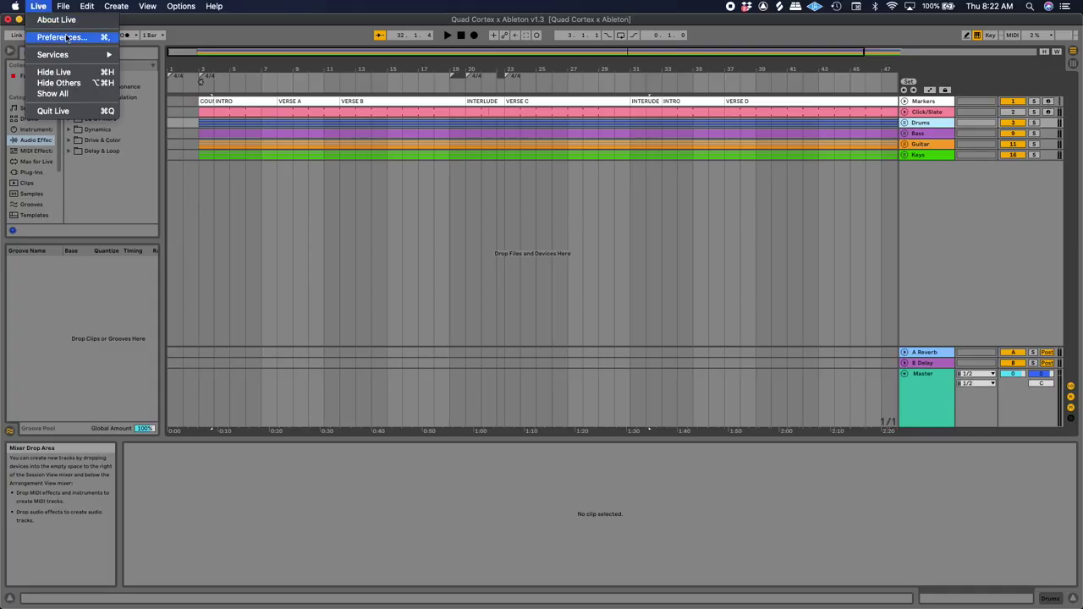
# Step: In the MIDI preferences, tick Remote for the Quad Cortex input
pyautogui.press('Escape')
pyautogui.press('super+comma')
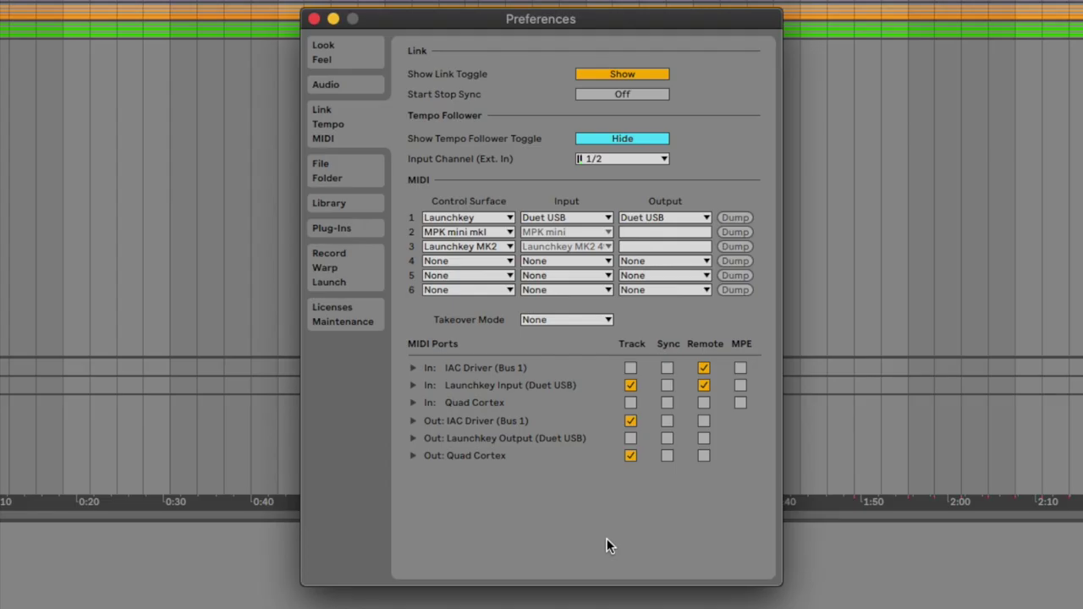
pyautogui.click(704, 404)
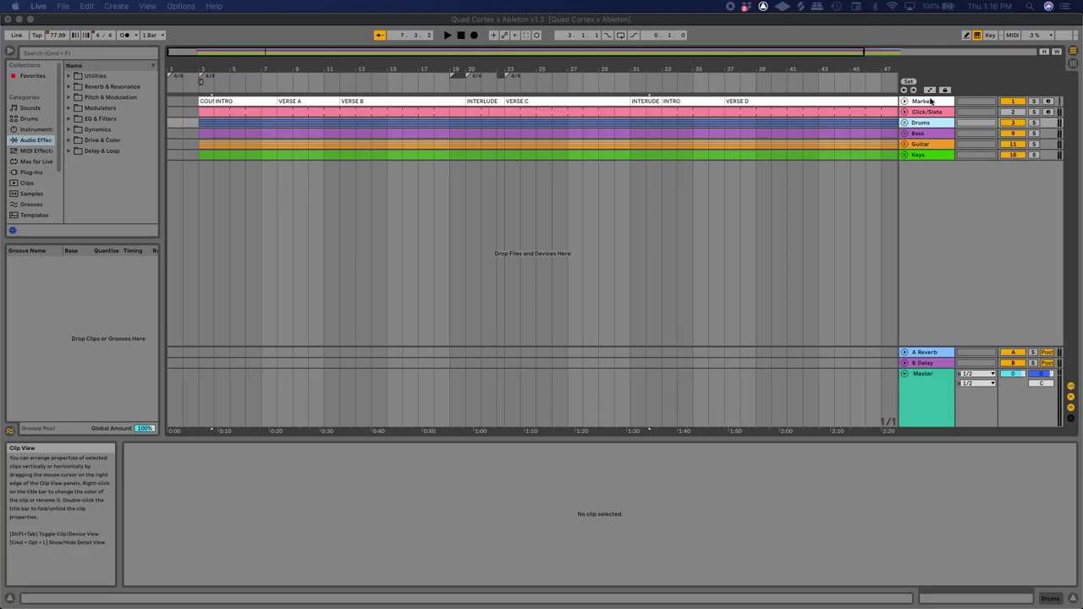
# Step: Add a 3 MIDI track below Click/Slate and create an empty MIDI clip in it
pyautogui.click(931, 113)
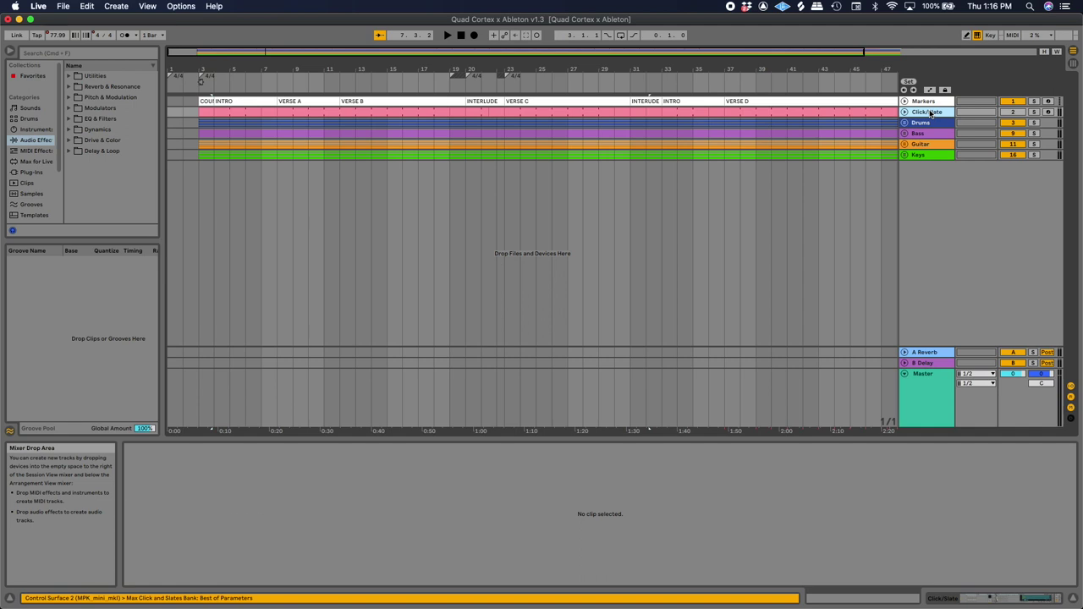
pyautogui.press('super+shift+t')
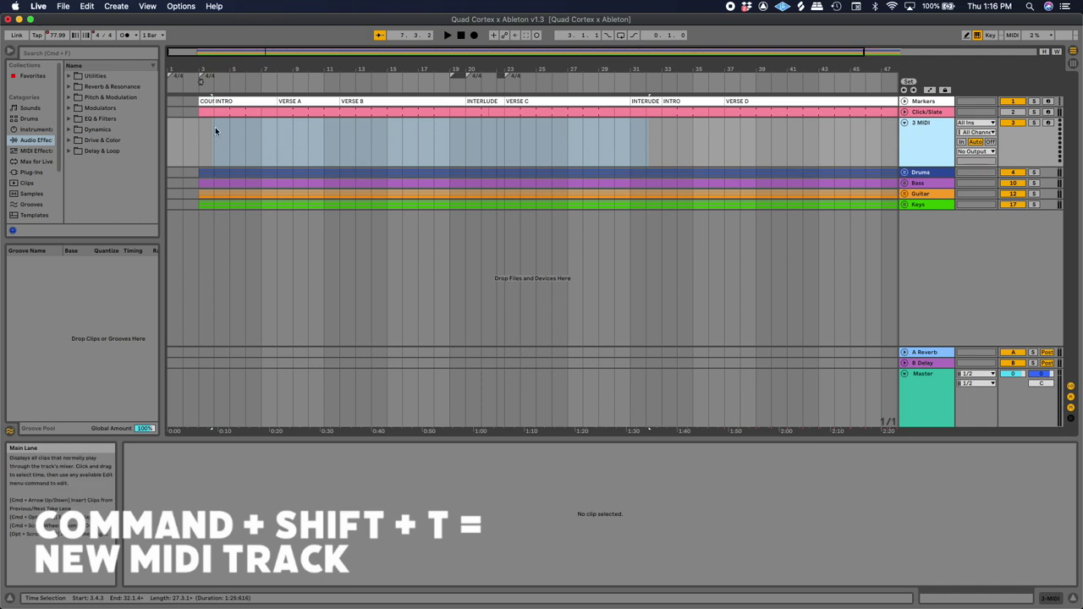
pyautogui.doubleClick(214, 126)
# Step: Arm the 3 MIDI track and record a short blank clip with F9
pyautogui.click(246, 136)
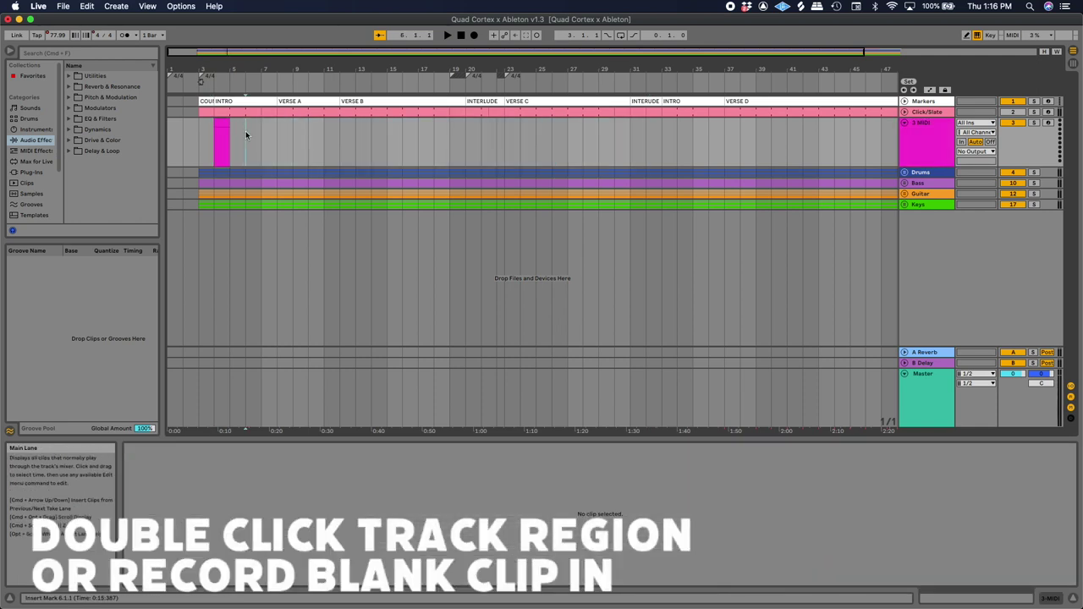
pyautogui.click(1047, 122)
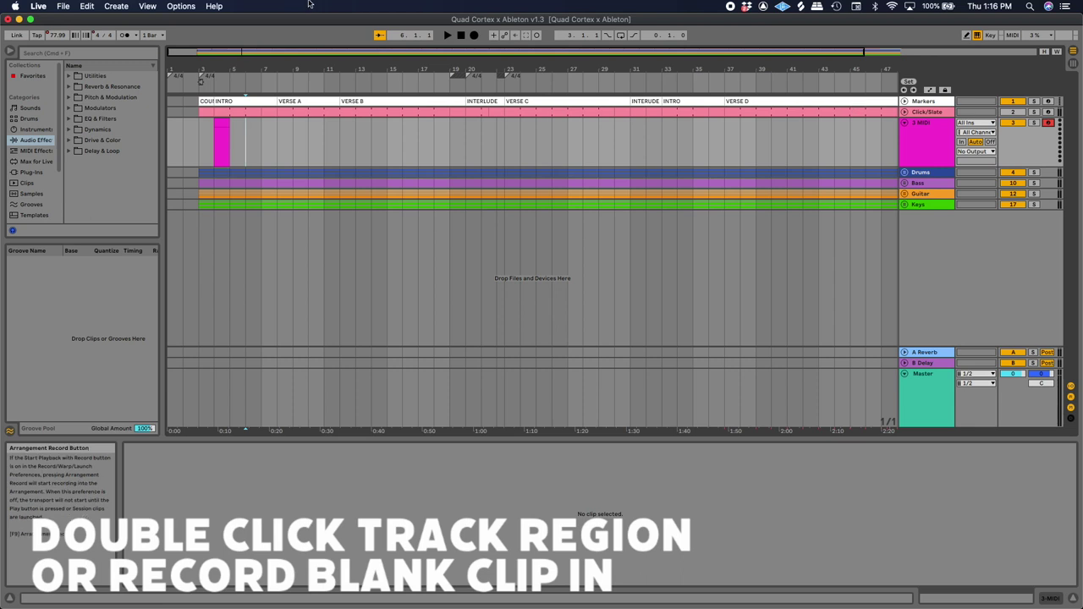
pyautogui.press('F9')
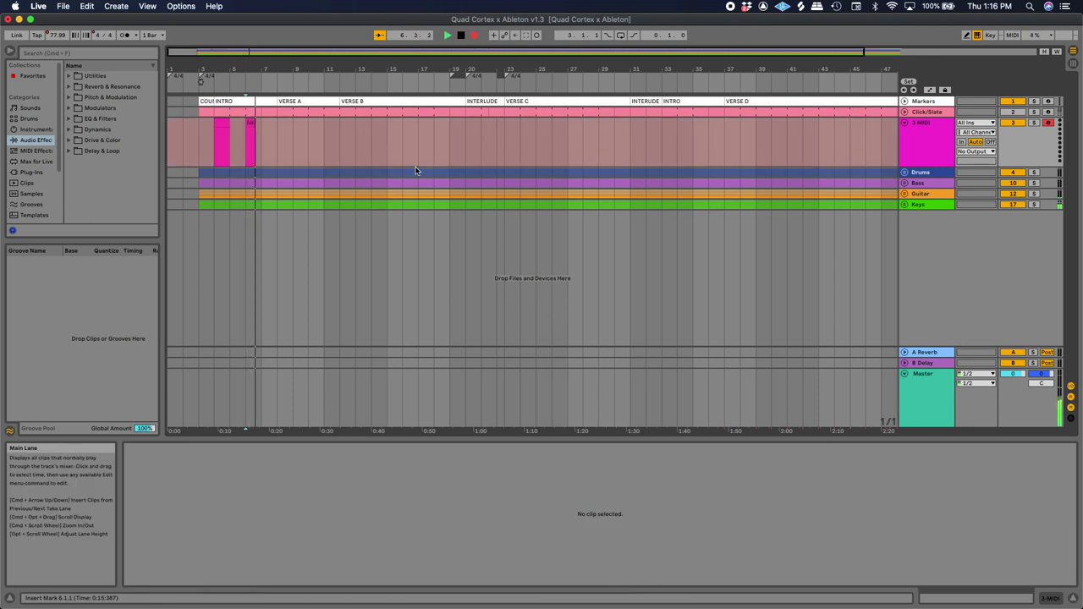
pyautogui.press('space')
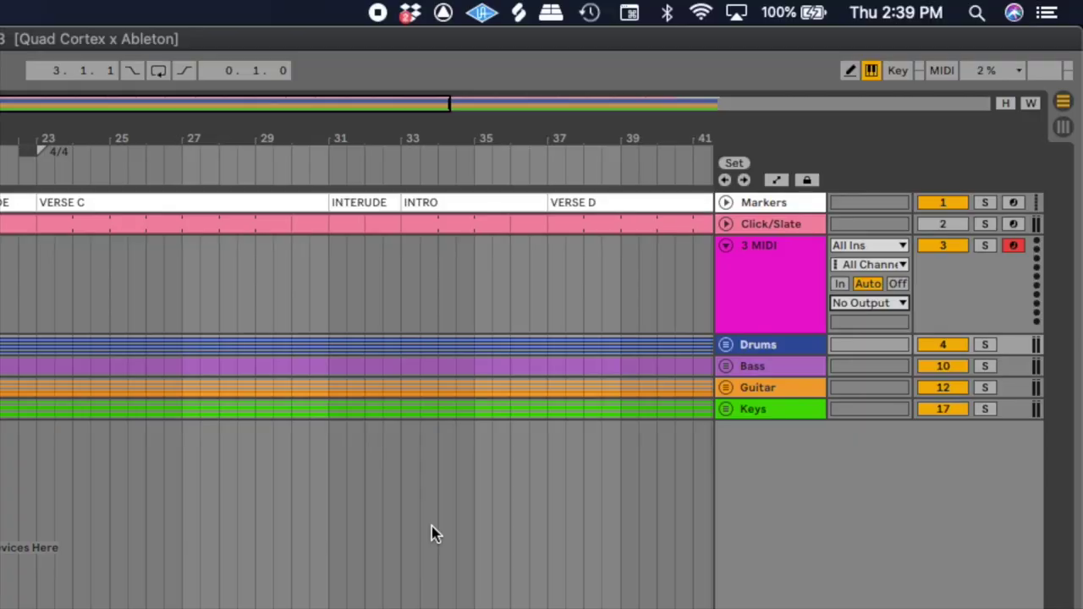
# Step: Route the 3 MIDI track's output to Quad Cortex, then select the bar-4 clip
pyautogui.click(901, 303)
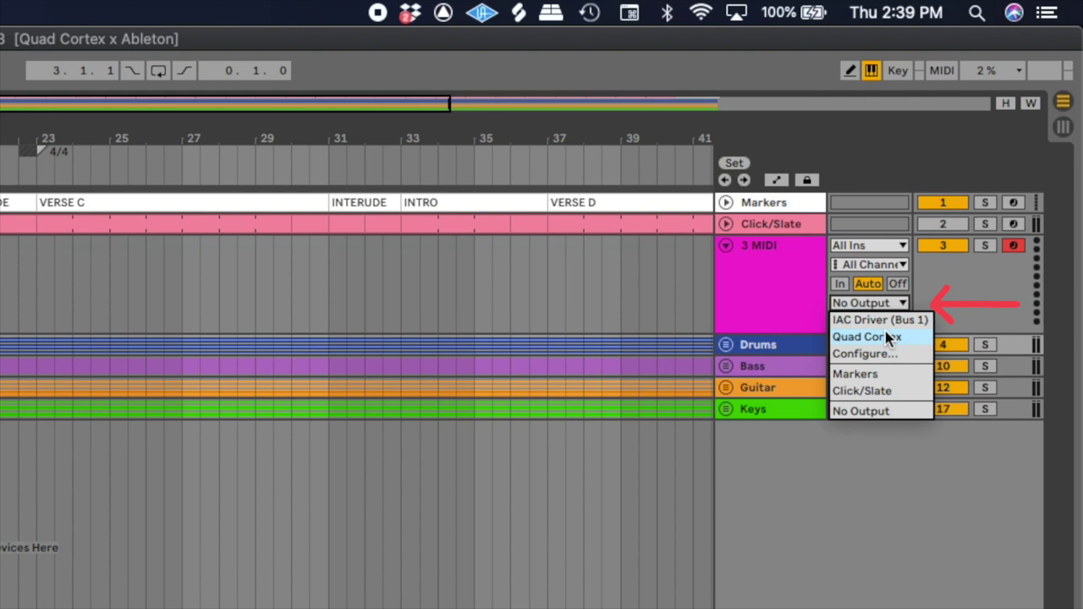
pyautogui.click(886, 335)
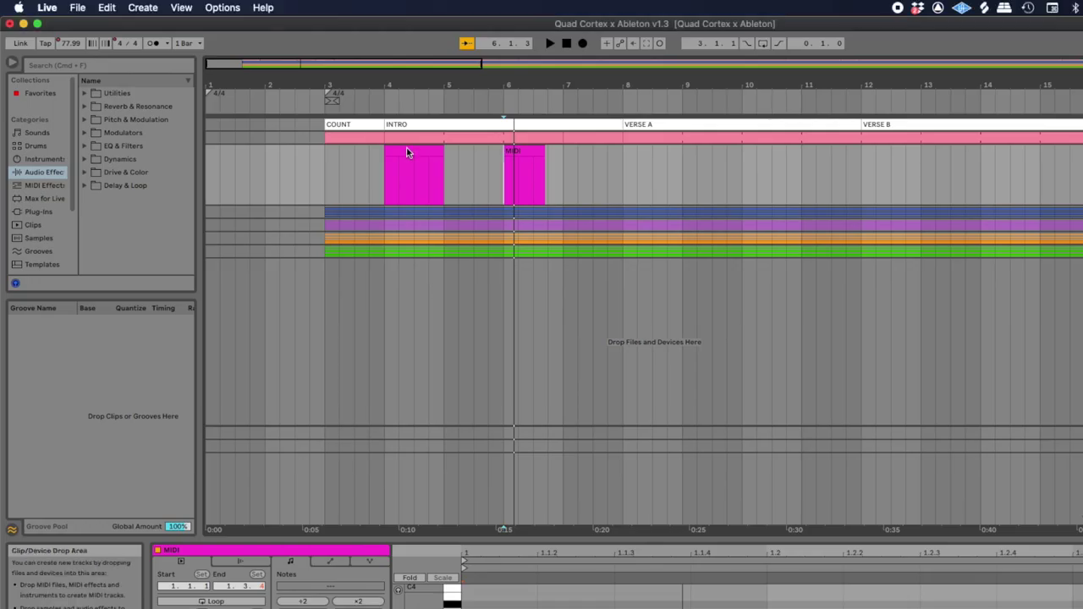
pyautogui.click(410, 151)
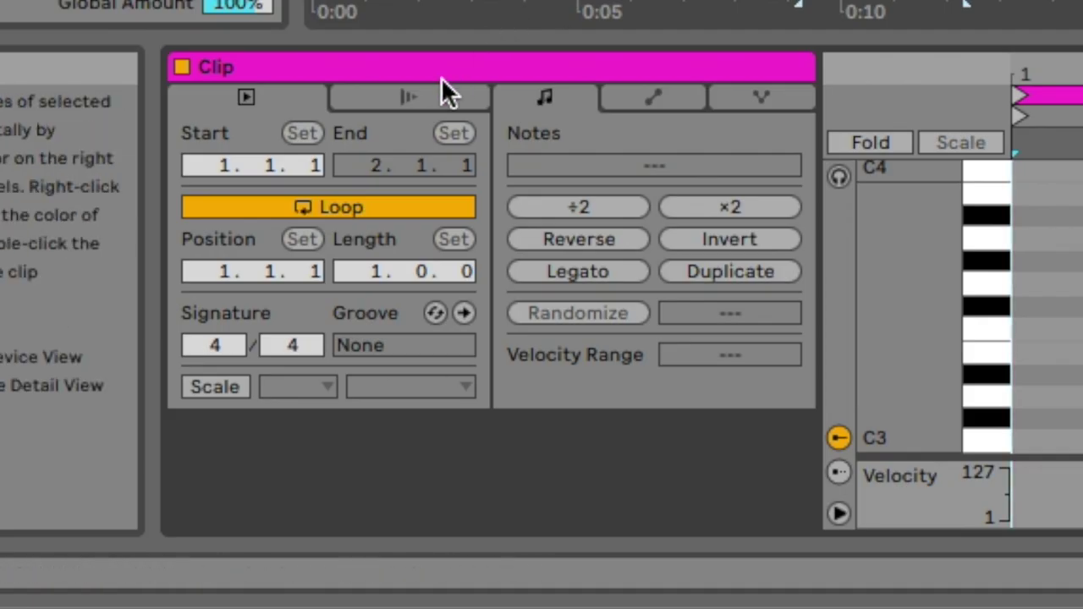
# Step: Show the clip's program change settings and drag the Sub, Pgm and Bank values
pyautogui.click(250, 561)
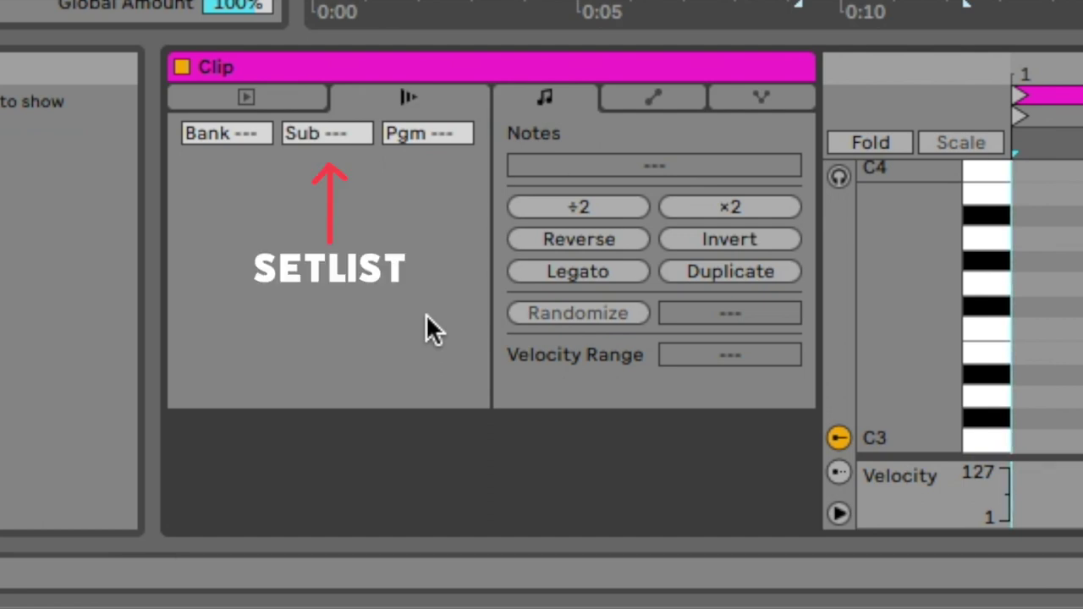
pyautogui.click(331, 131)
pyautogui.moveTo(332, 131); pyautogui.dragTo(332, 130)
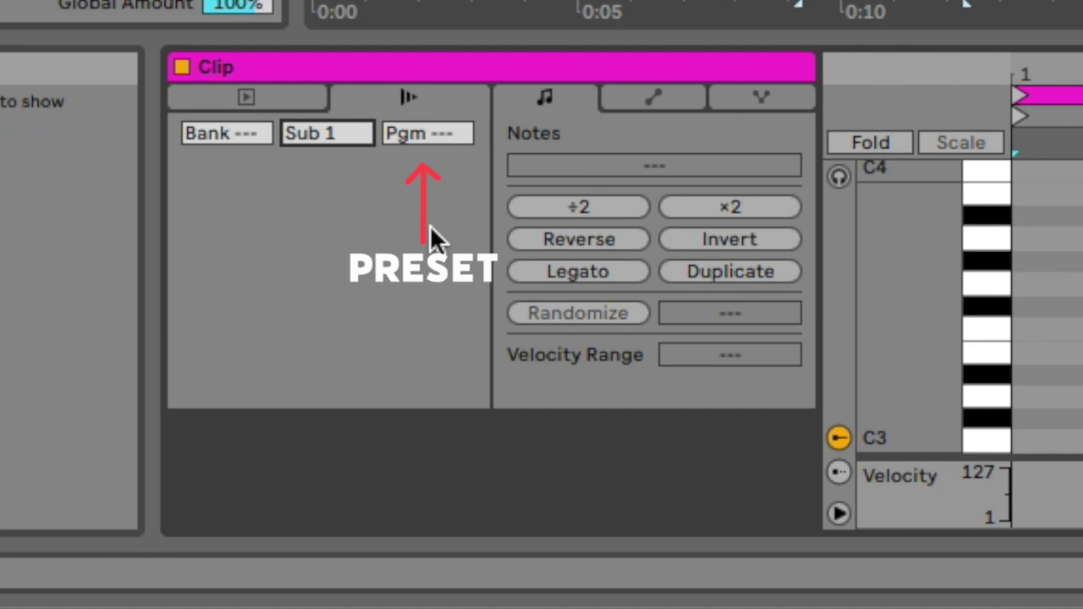
pyautogui.moveTo(445, 138); pyautogui.dragTo(445, 132)
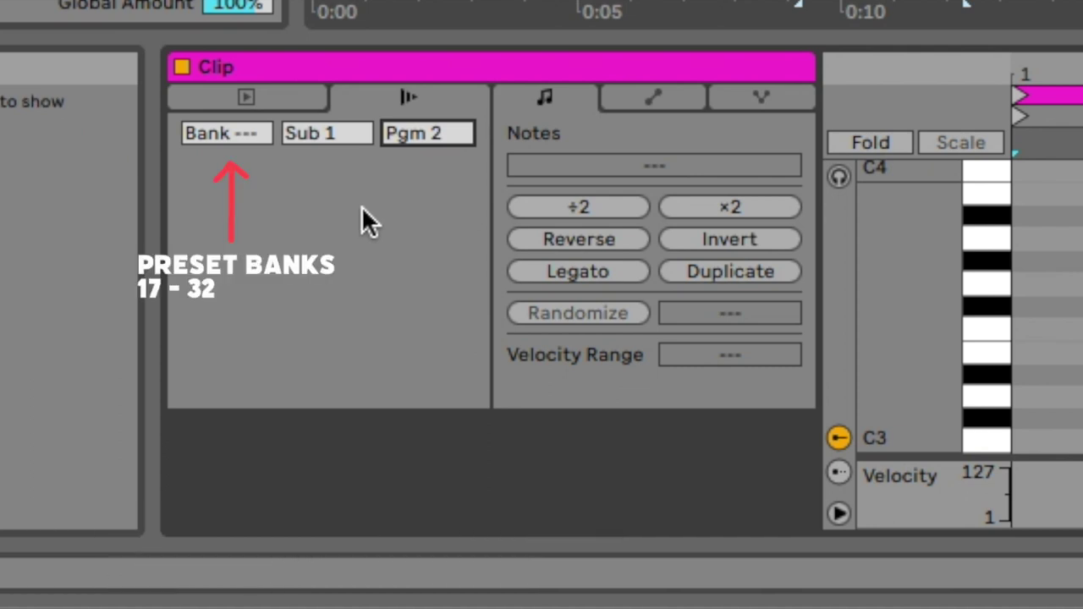
pyautogui.moveTo(240, 135); pyautogui.dragTo(240, 127)
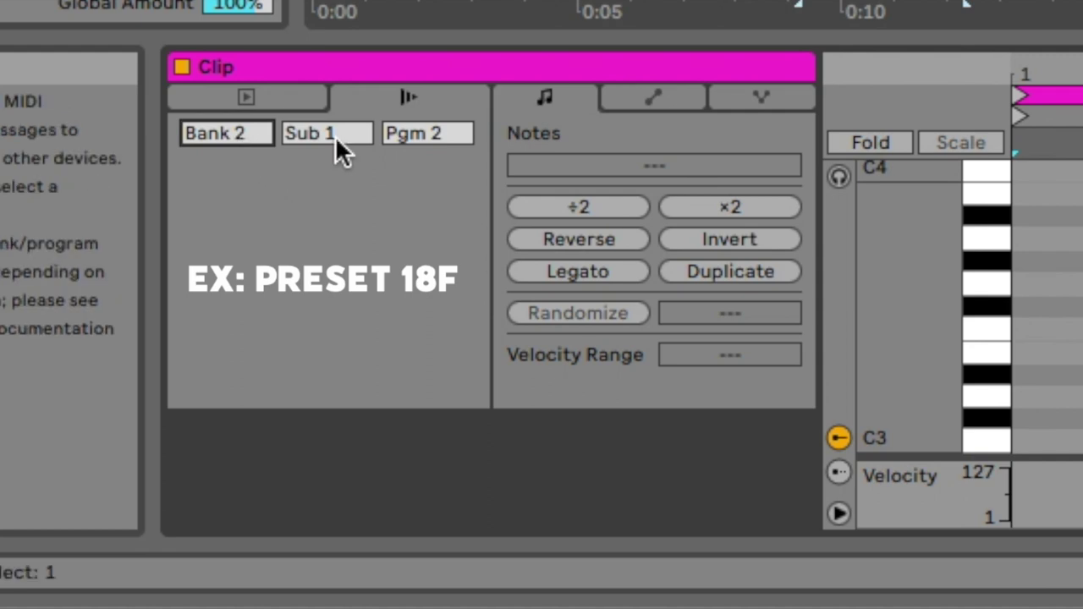
# Step: Type Sub 1 and program number 14 into the program change boxes
pyautogui.moveTo(335, 135); pyautogui.dragTo(335, 138)
pyautogui.write('1')
pyautogui.click(426, 133)
pyautogui.write('14')
pyautogui.press('Return')
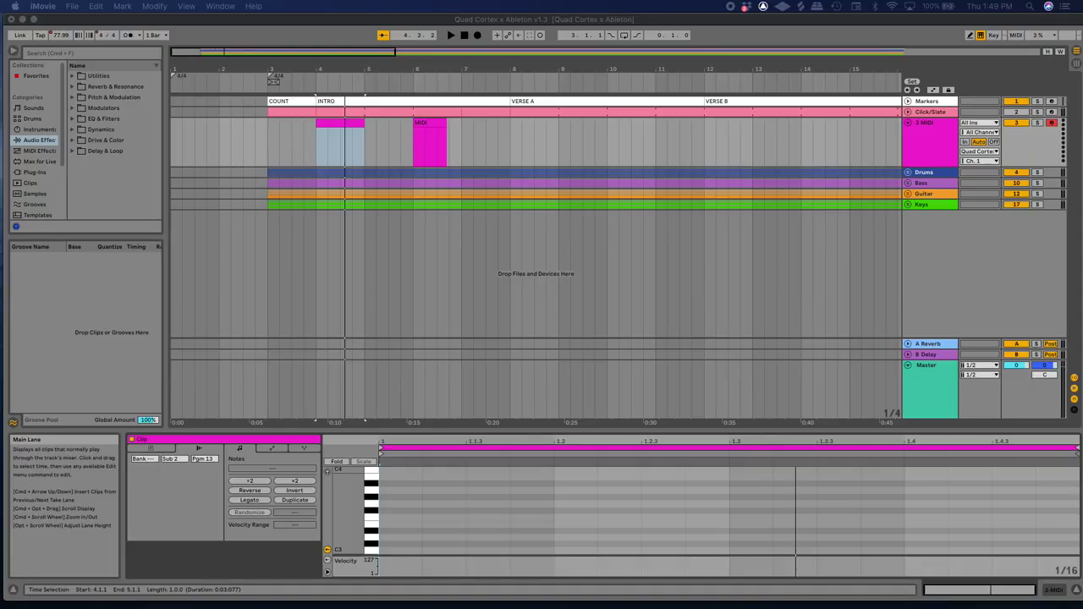
# Step: Point the clip's envelope at MIDI Ctrl, controller 43
pyautogui.click(196, 33)
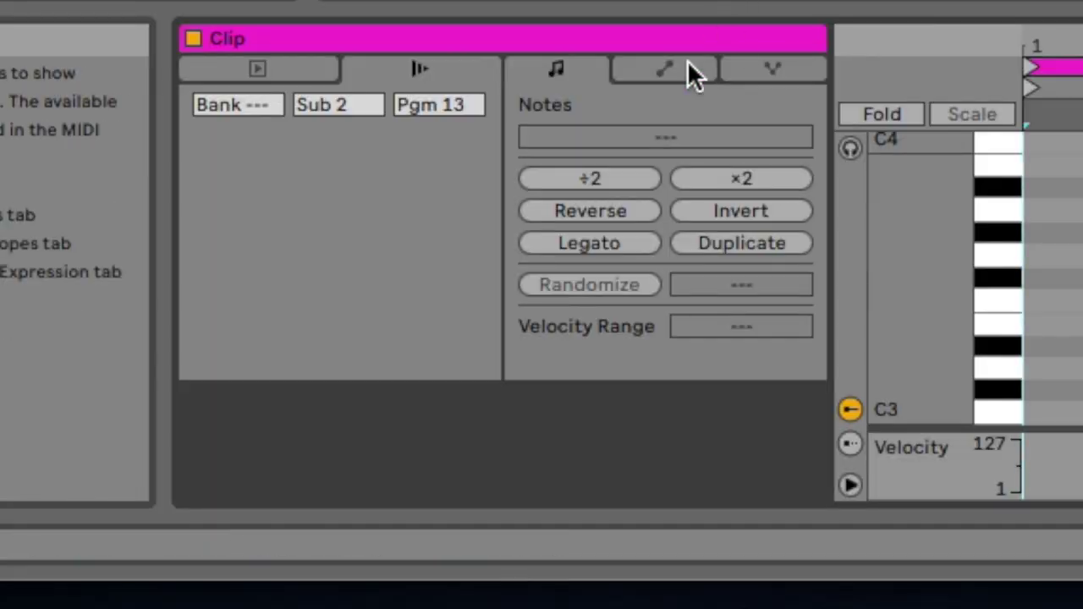
pyautogui.click(687, 61)
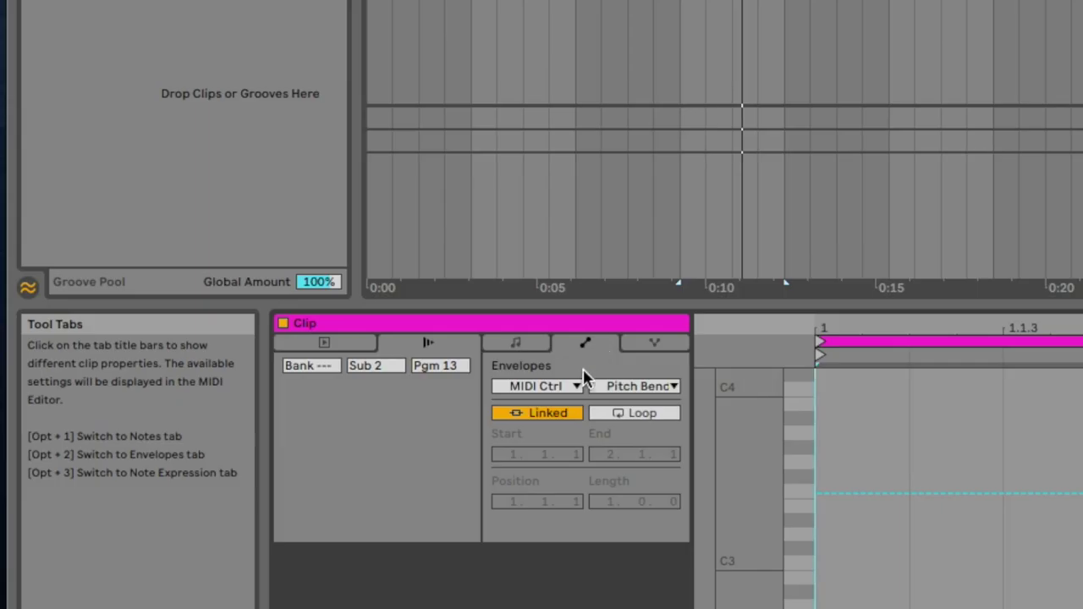
pyautogui.click(574, 386)
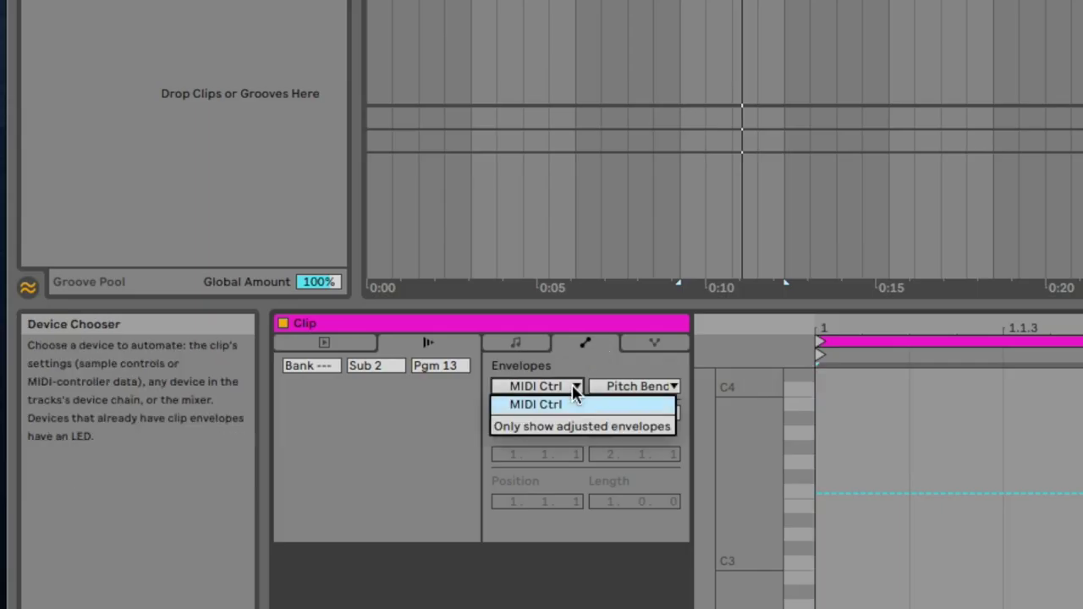
pyautogui.click(565, 401)
pyautogui.click(668, 389)
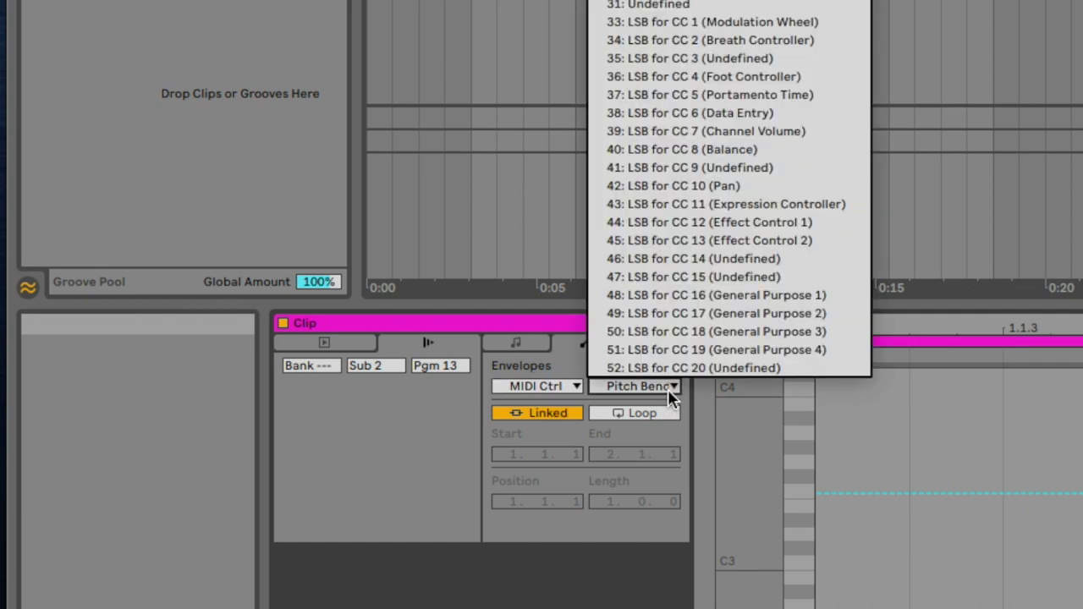
pyautogui.click(694, 204)
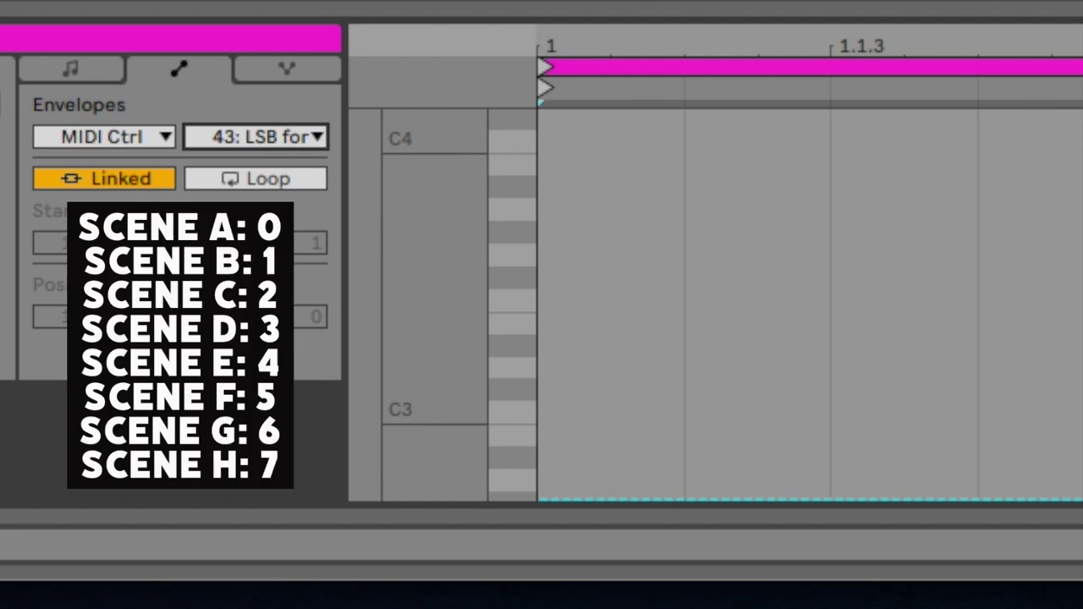
# Step: Add a breakpoint and drag the CC 43 envelope up from 0 to 3
pyautogui.click(538, 492)
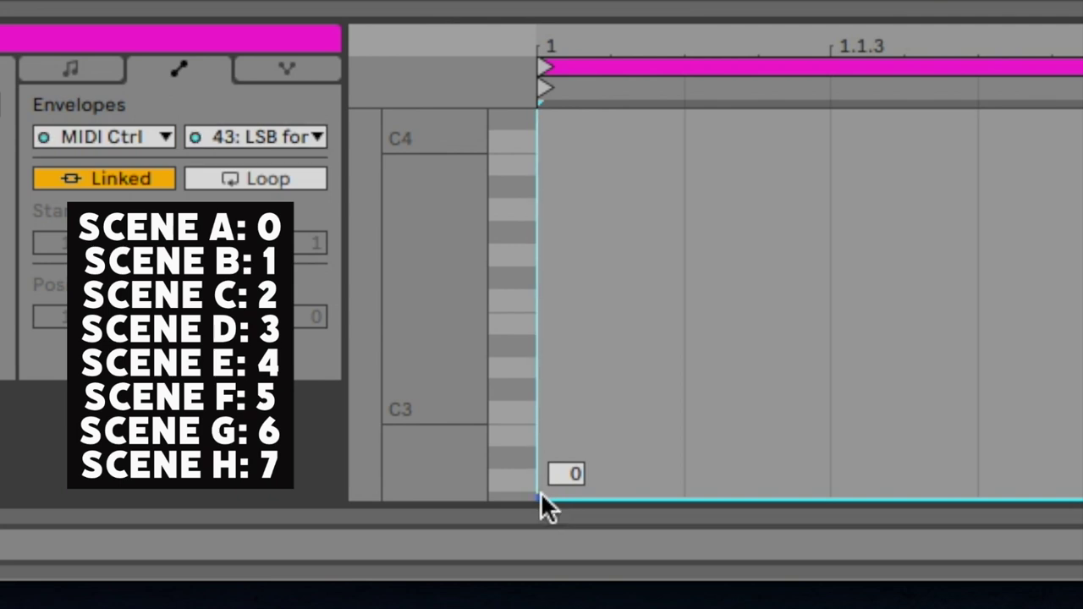
pyautogui.moveTo(541, 492); pyautogui.dragTo(541, 480)
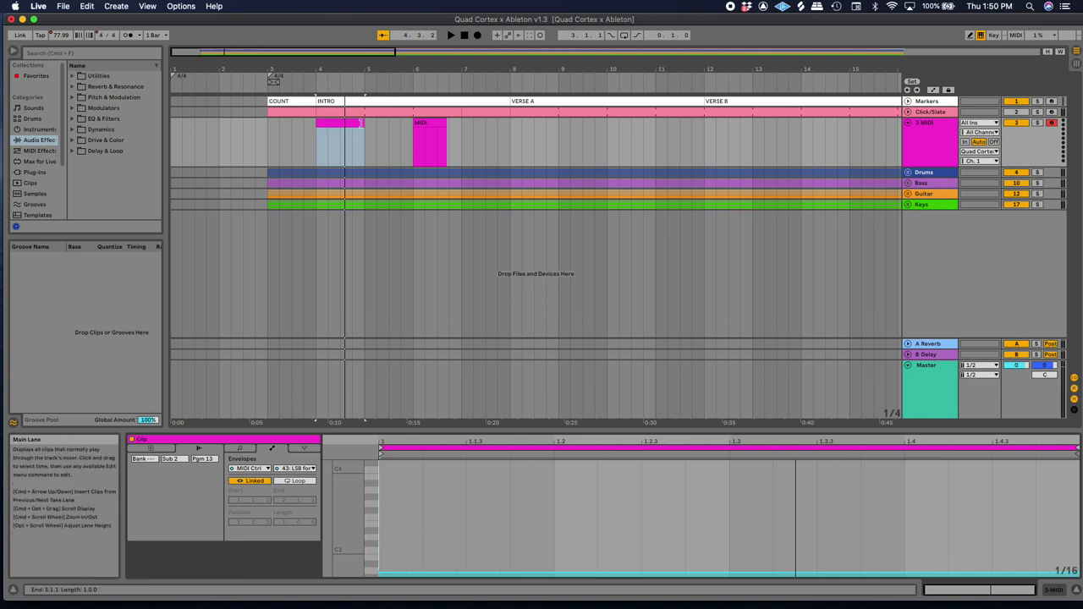
# Step: Rename the clip under the INTRO marker to AL_Verby
pyautogui.click(340, 120)
pyautogui.press('super+r')
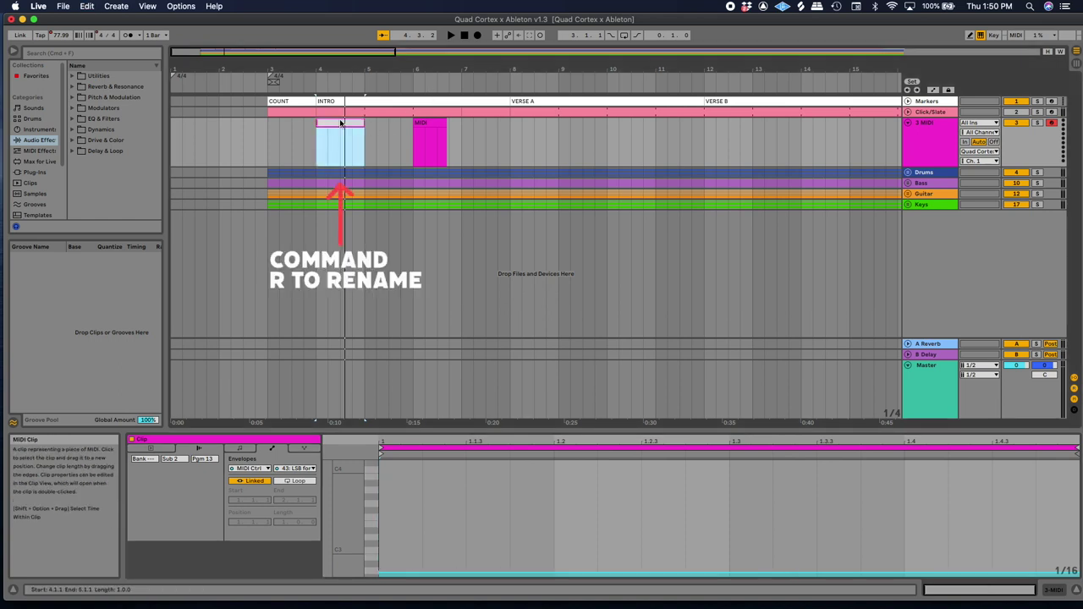
pyautogui.write('AL_Verby')
pyautogui.press('Return')
# Step: Paste a copy of AL_Verby at bar 8
pyautogui.click(346, 124)
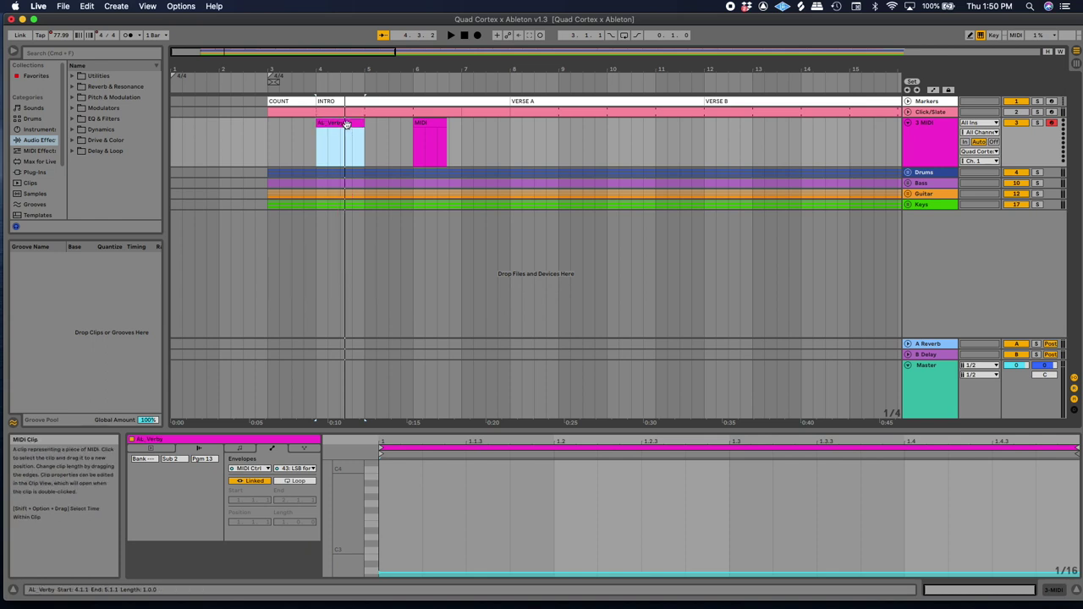
pyautogui.click(509, 134)
pyautogui.press('super+v')
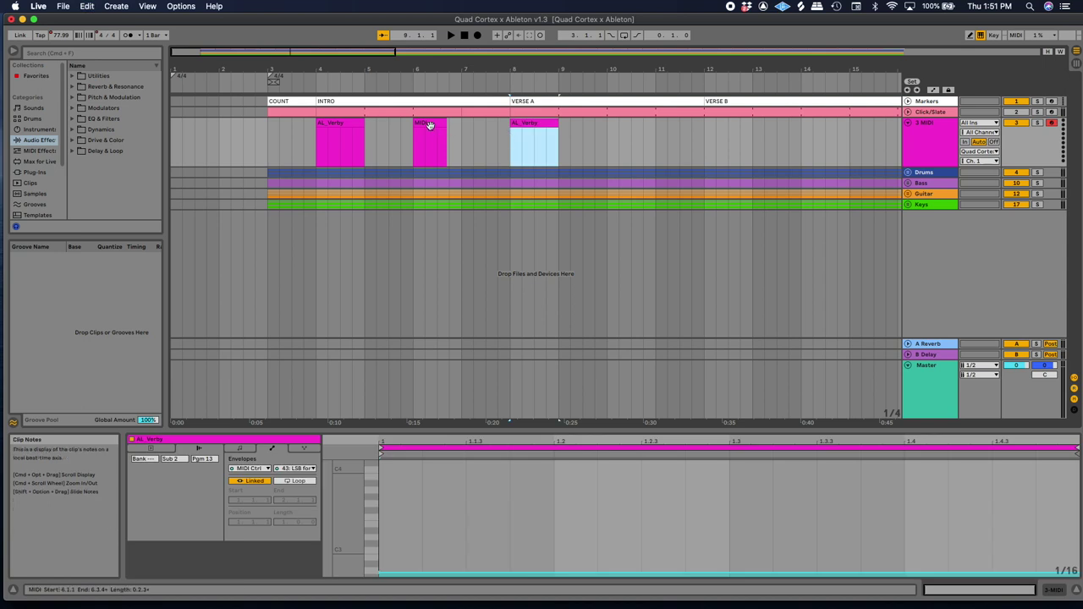
pyautogui.click(430, 126)
pyautogui.click(531, 124)
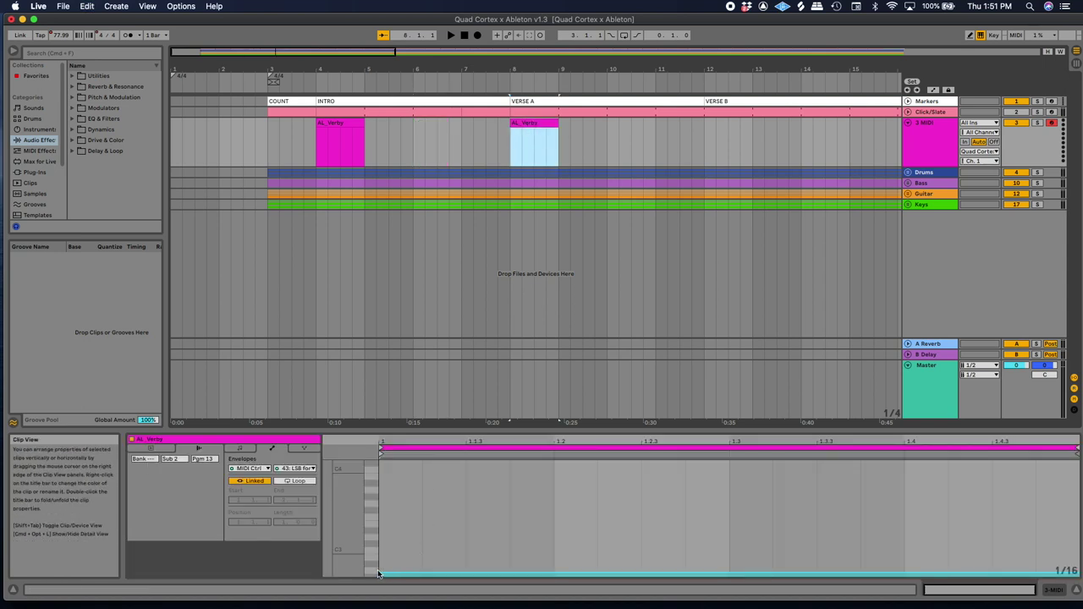
# Step: Rename the bar-8 copy to AL_Verse
pyautogui.click(531, 124)
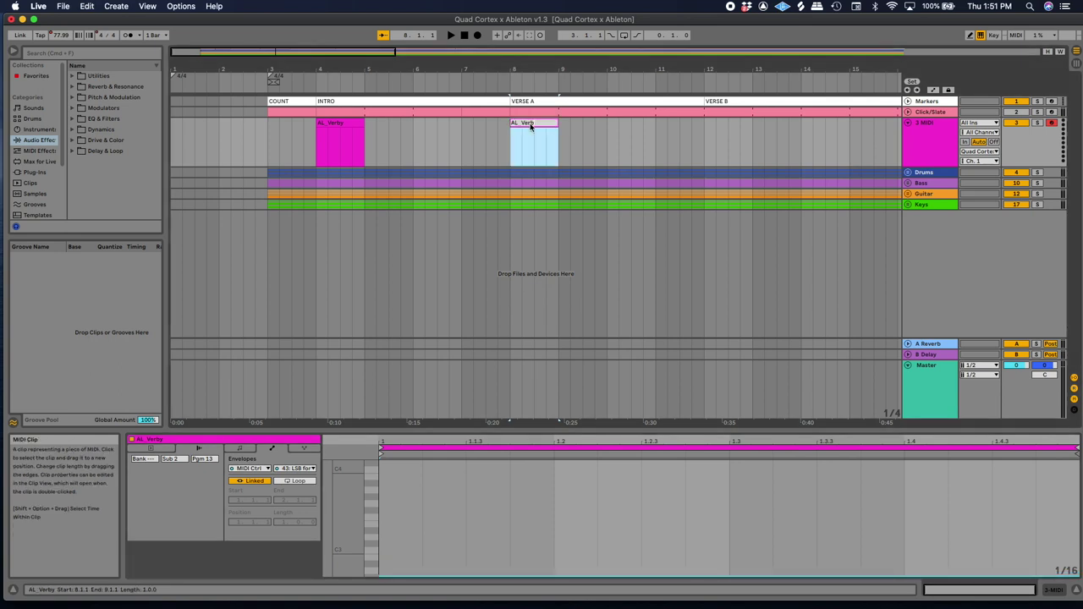
pyautogui.press('super+r')
pyautogui.write('AL_Verse')
pyautogui.press('Return')
pyautogui.hscroll(5, 406, 123)
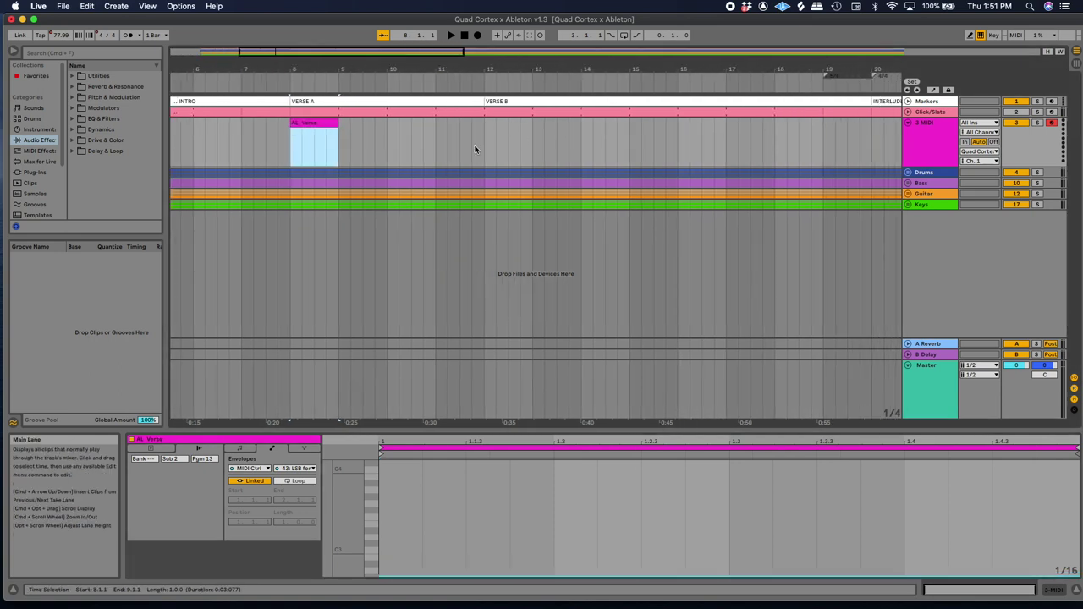